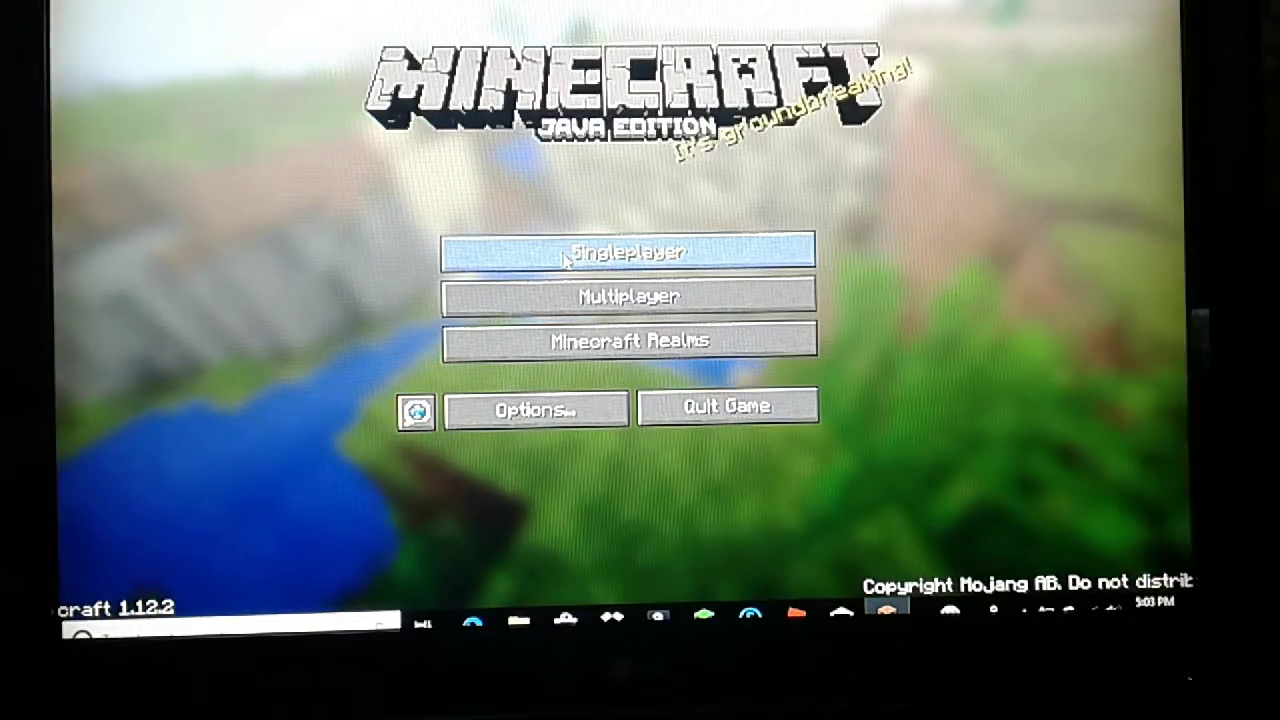
Open the Singleplayer world list showing the two saved worlds
left_click(566, 258)
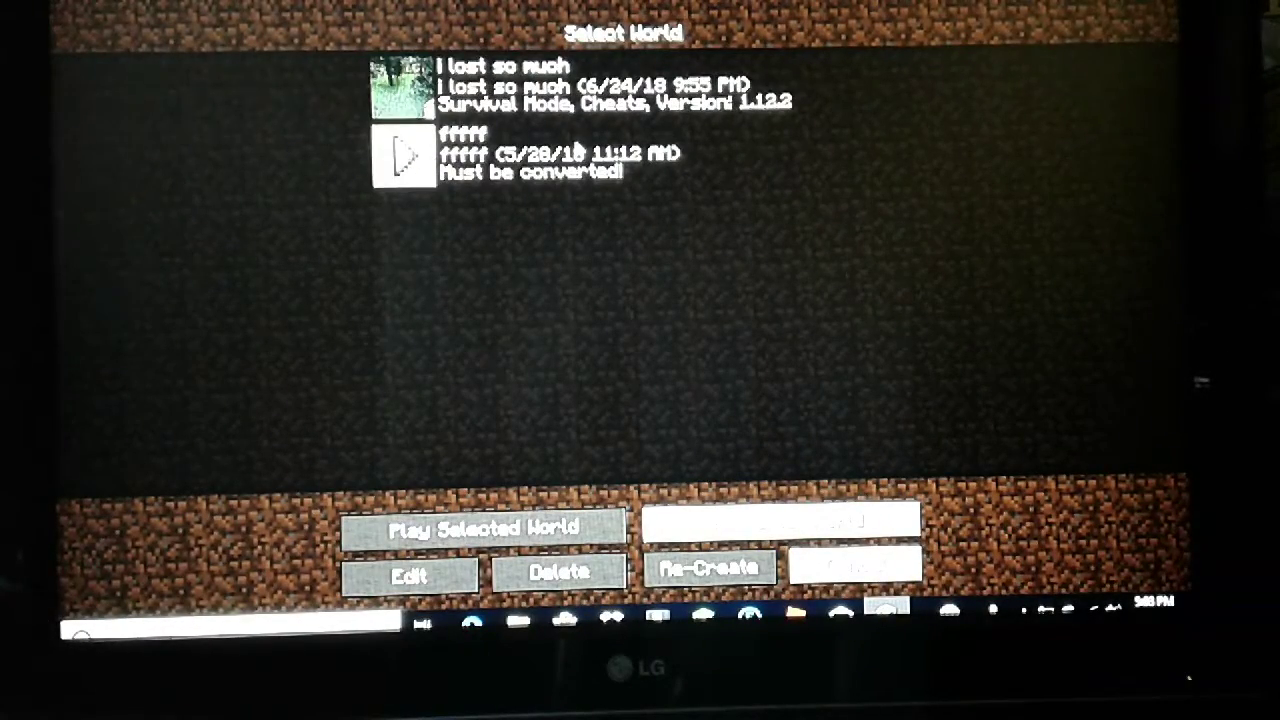
Start a new world and erase the default 'New World' name
left_click(797, 525)
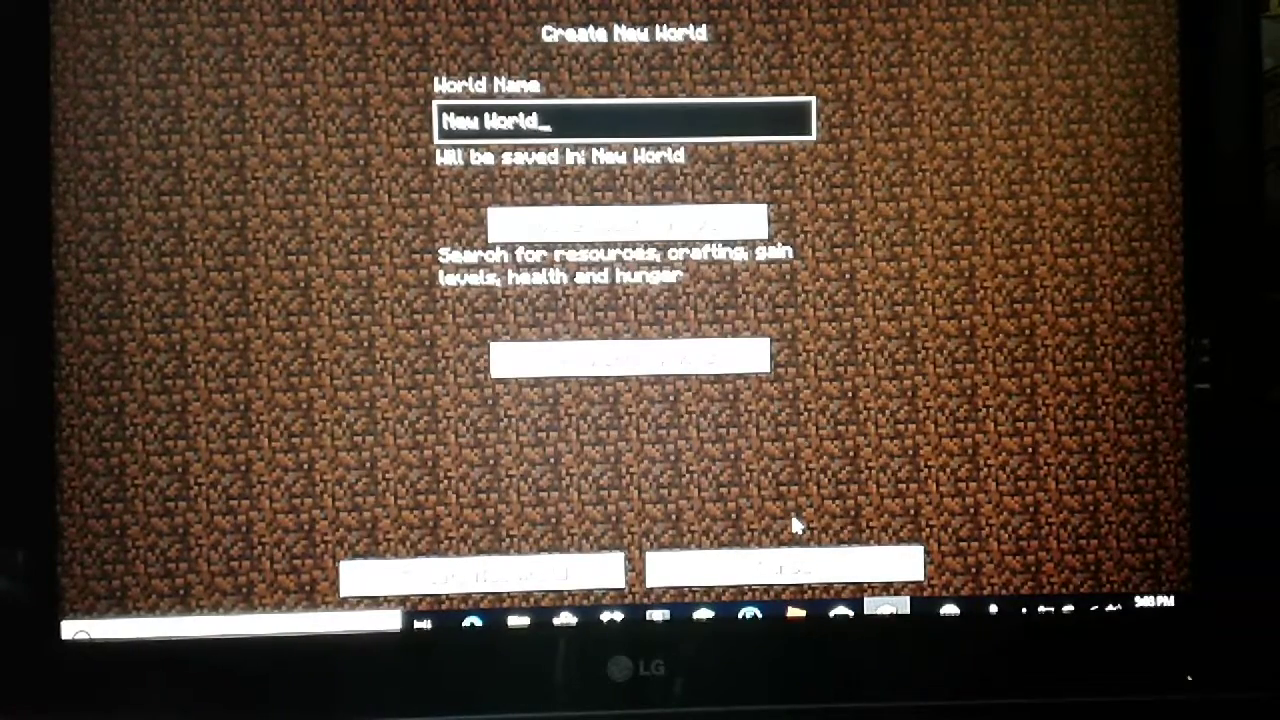
key("BackSpace")
key("BackSpace")
key("BackSpace")
key("BackSpace")
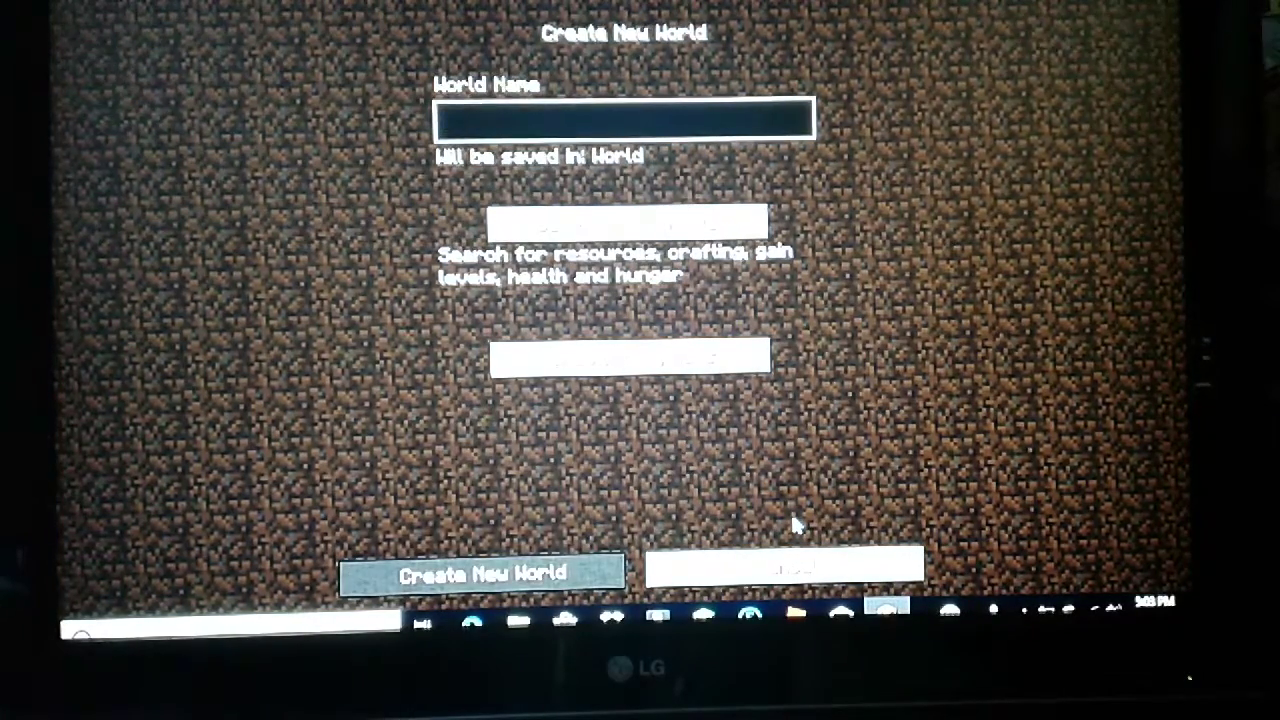
type("nuke")
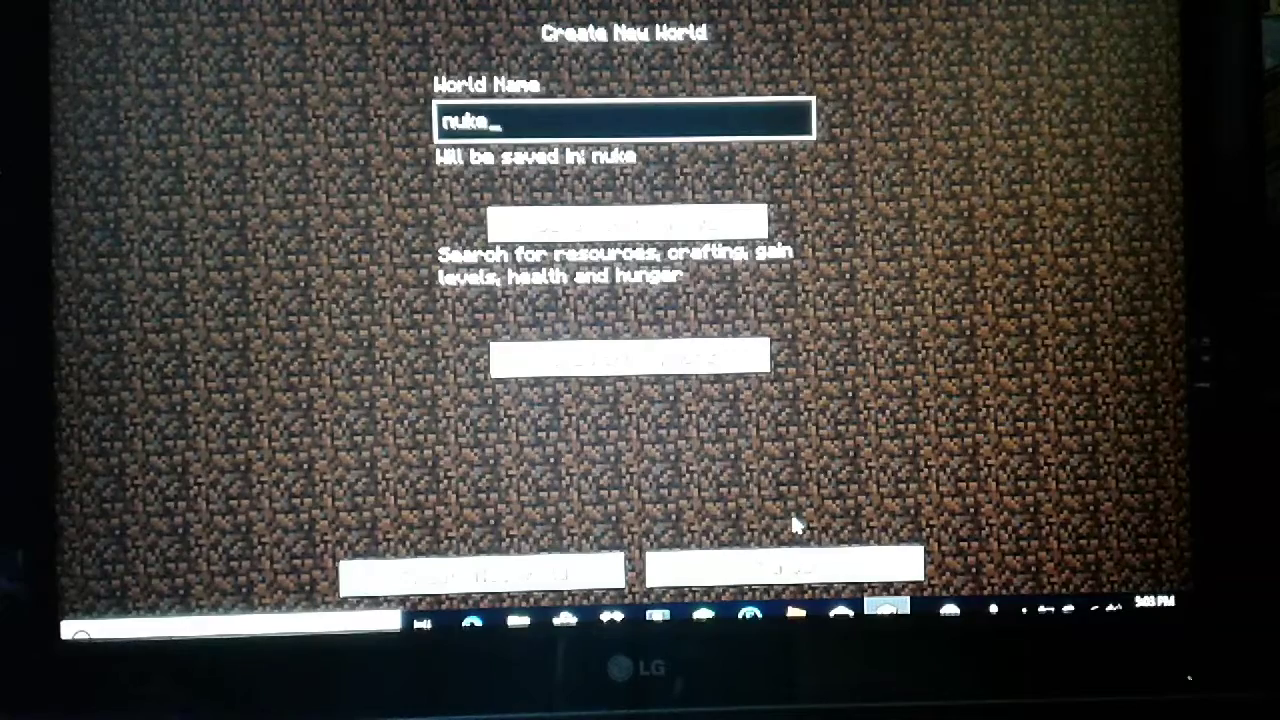
type("s a")
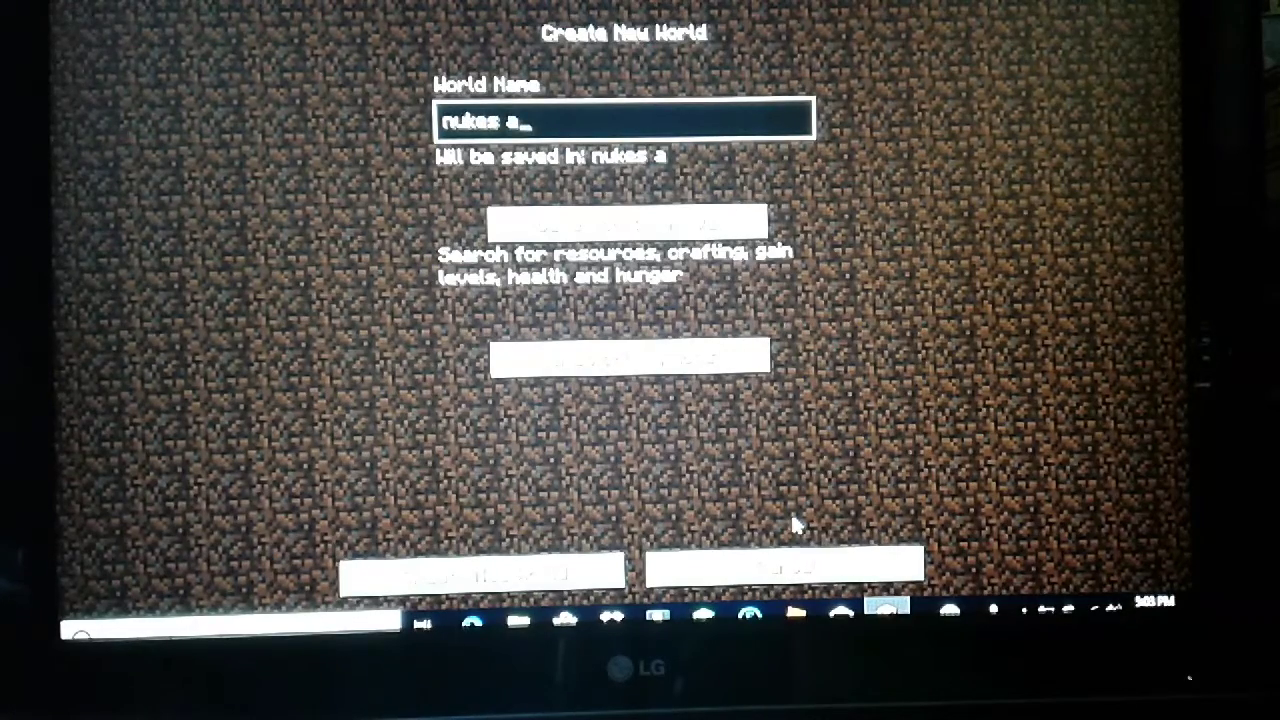
type("dvan")
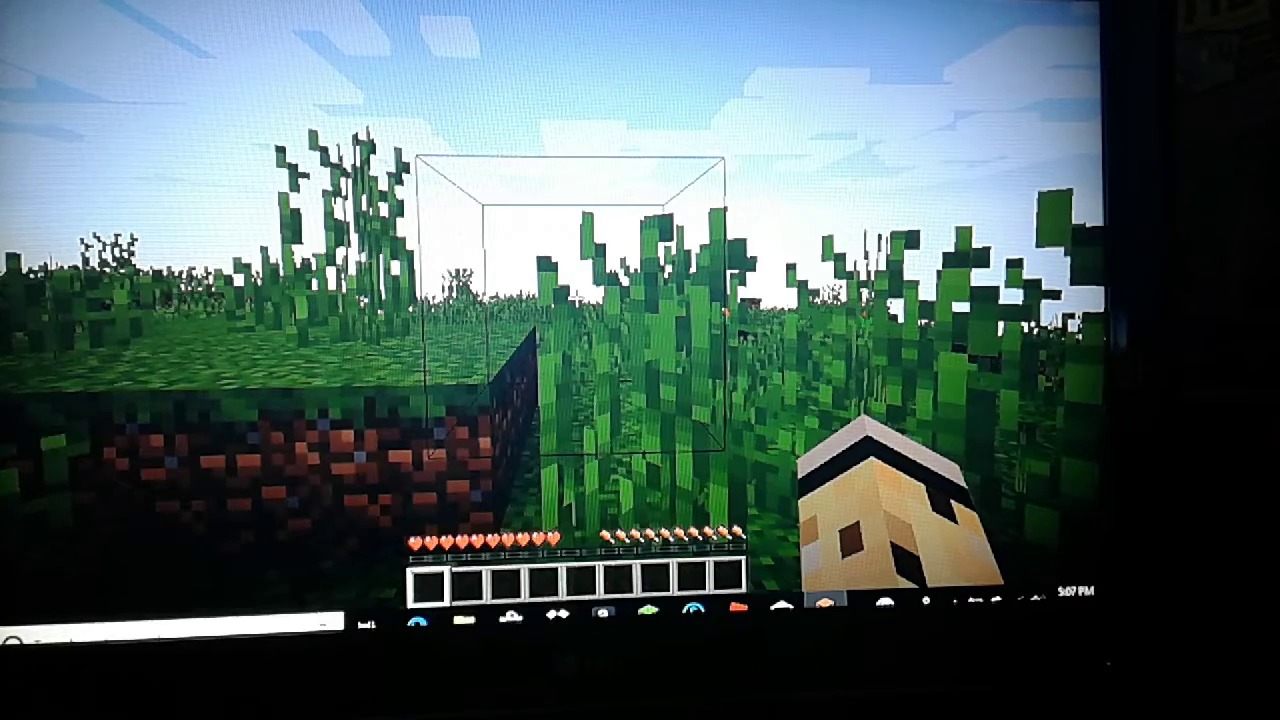
Walk up to the grass-topped dirt block row facing the horse-and-sheep hill
key("s")
key("w")
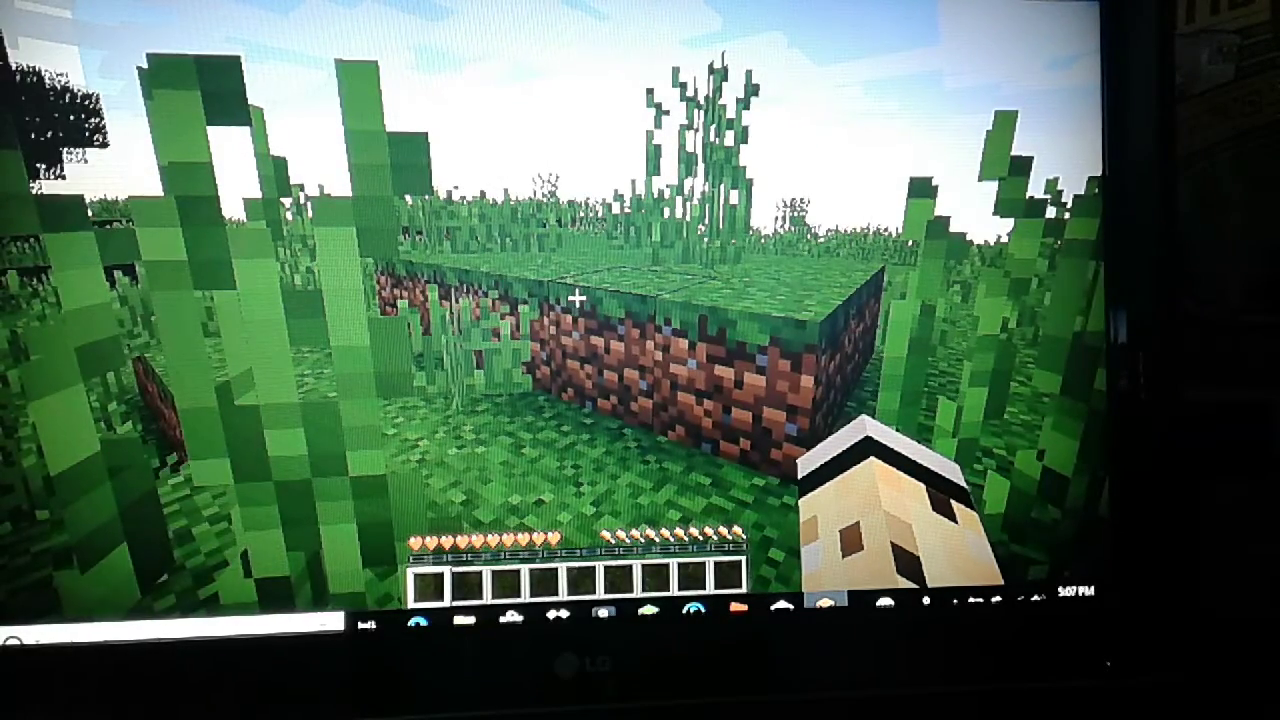
key("w")
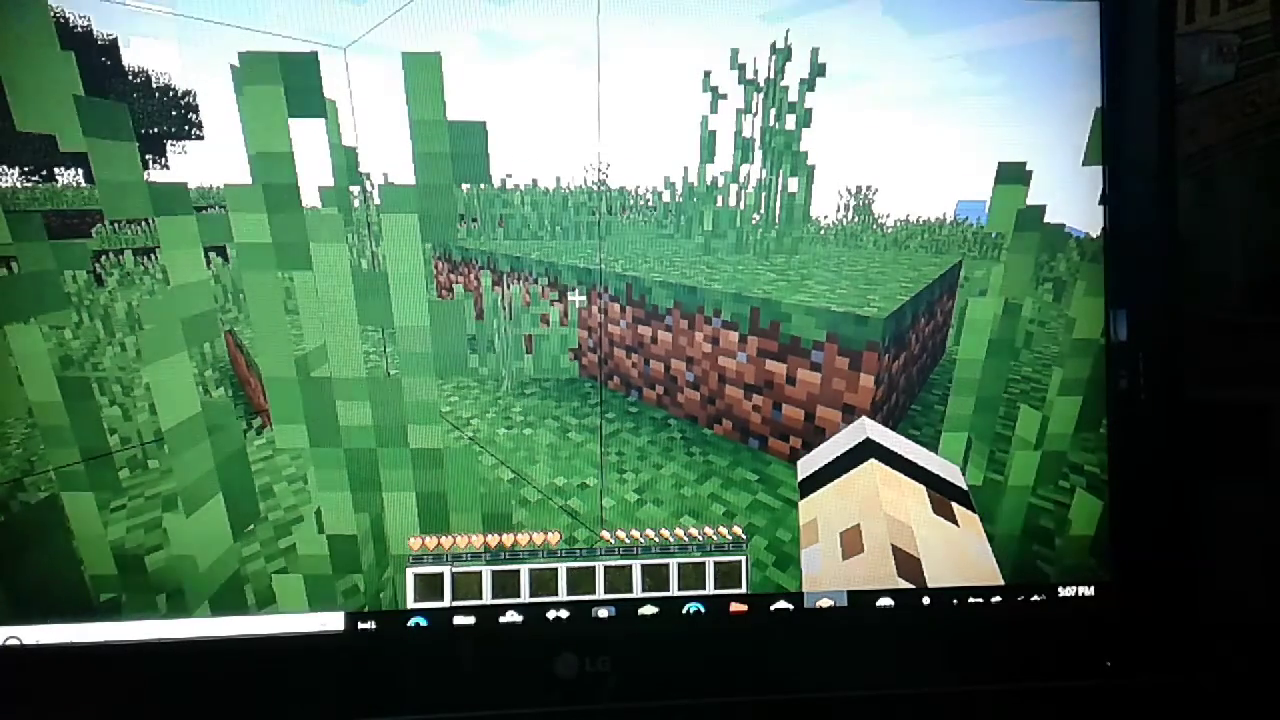
key("w")
key("w")
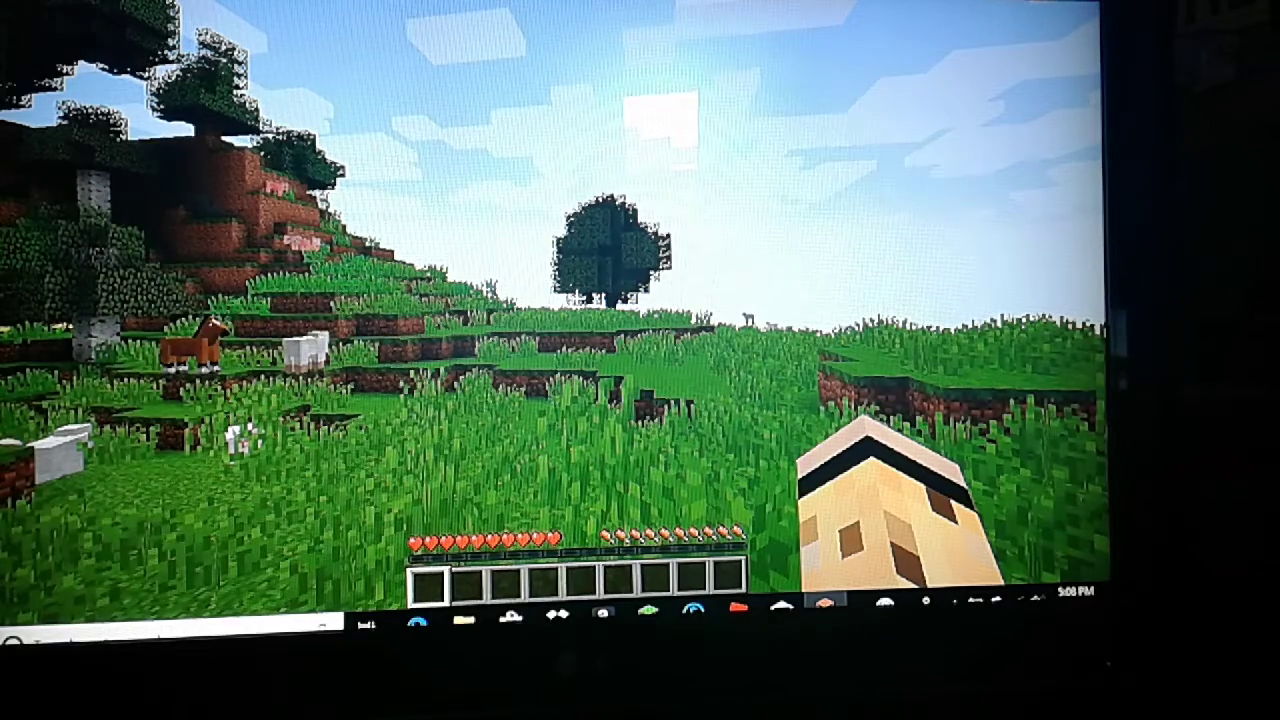
Walk past the sugarcane to the lake below the stone peak, then pause
key("w")
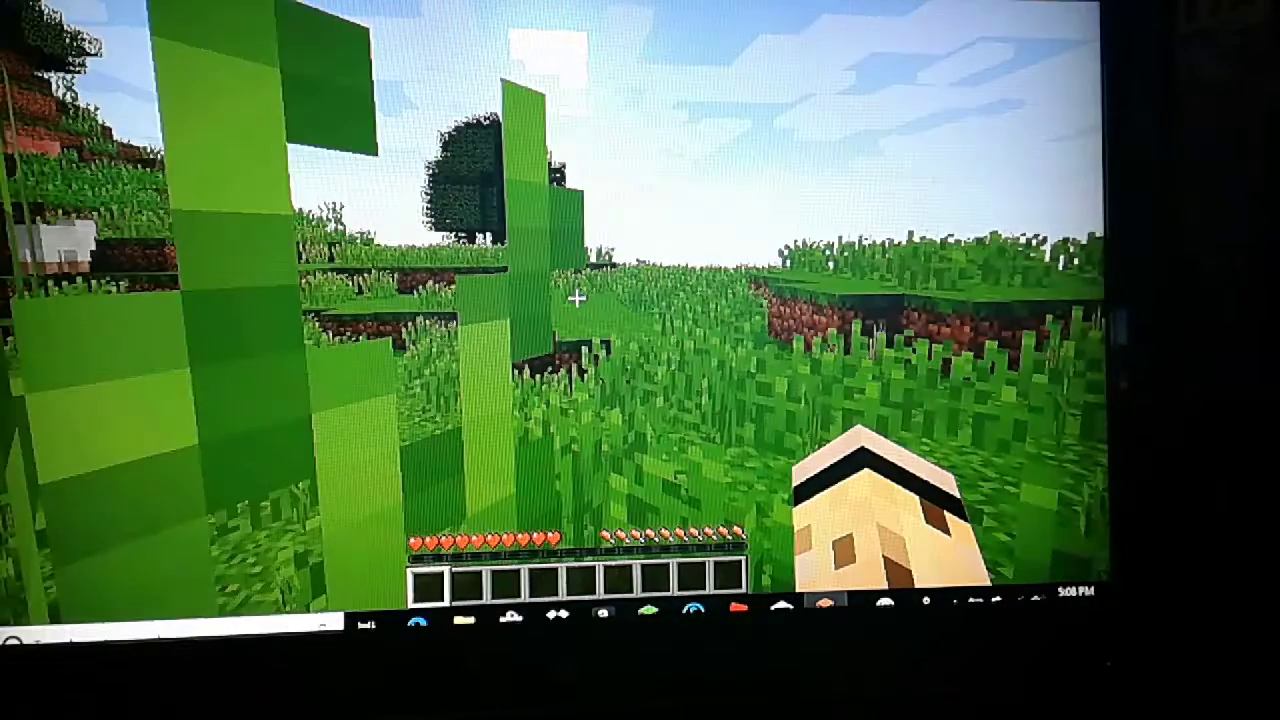
key("w")
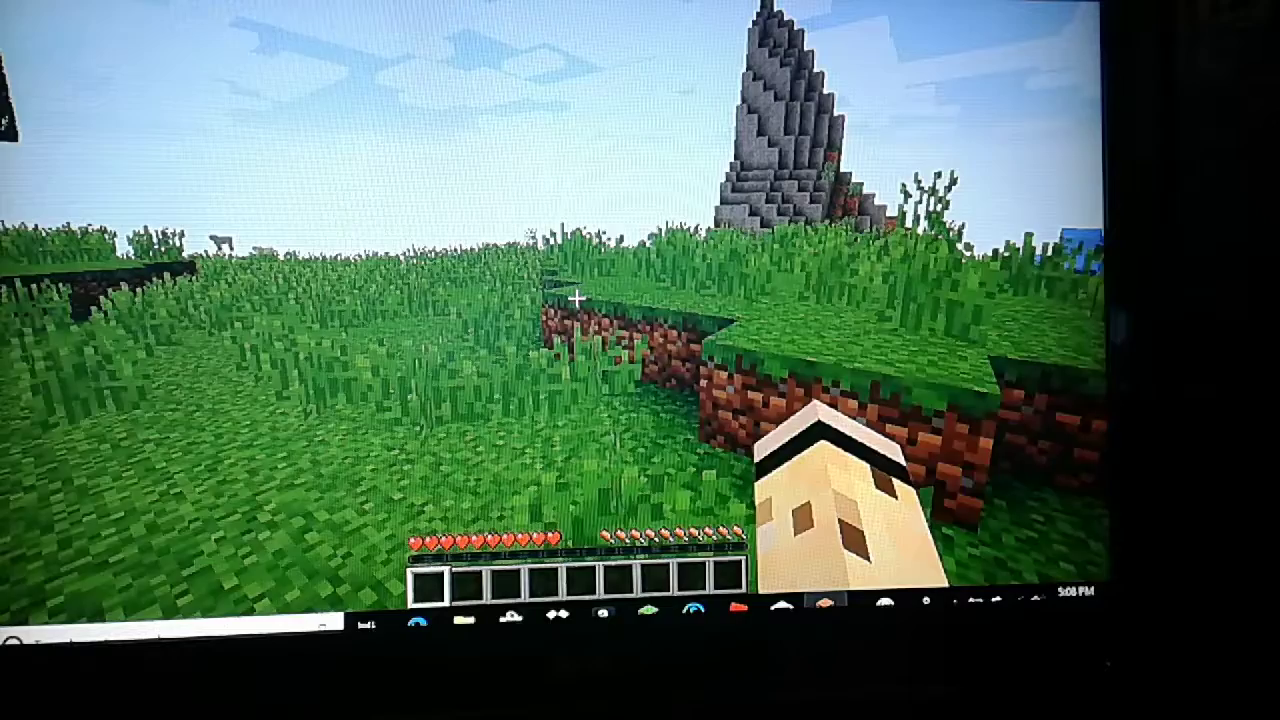
key("w")
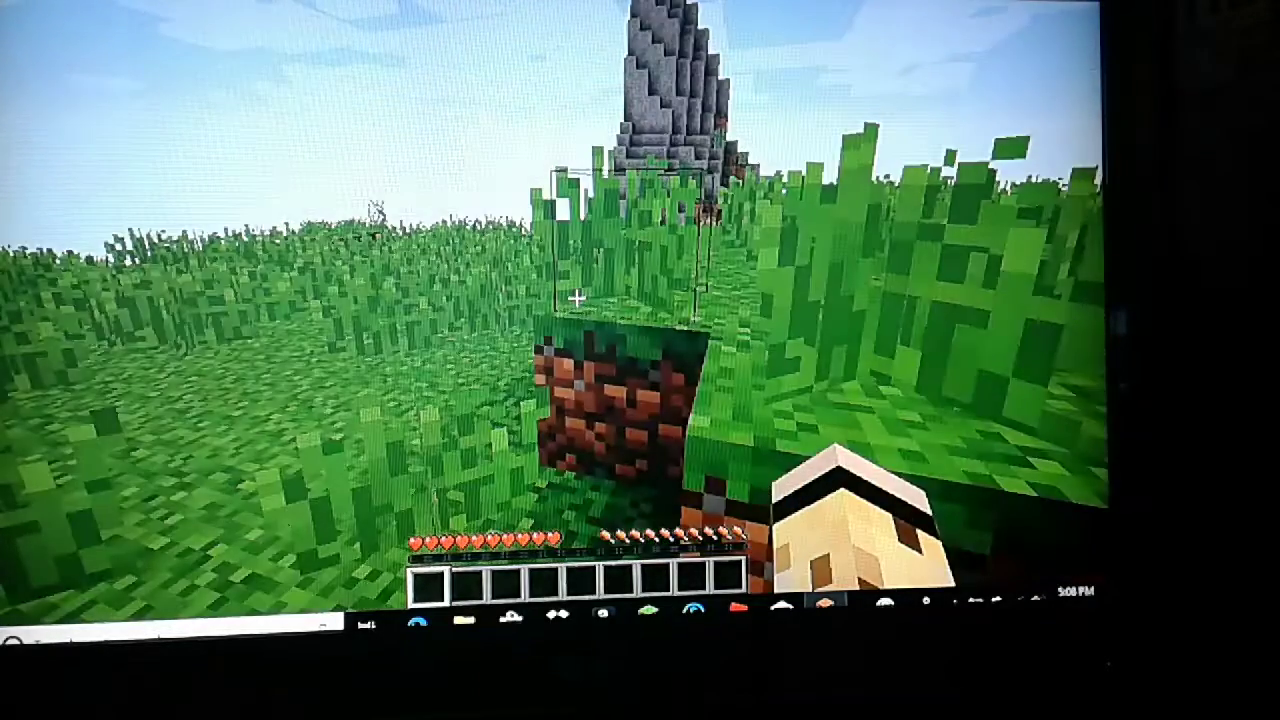
key("w")
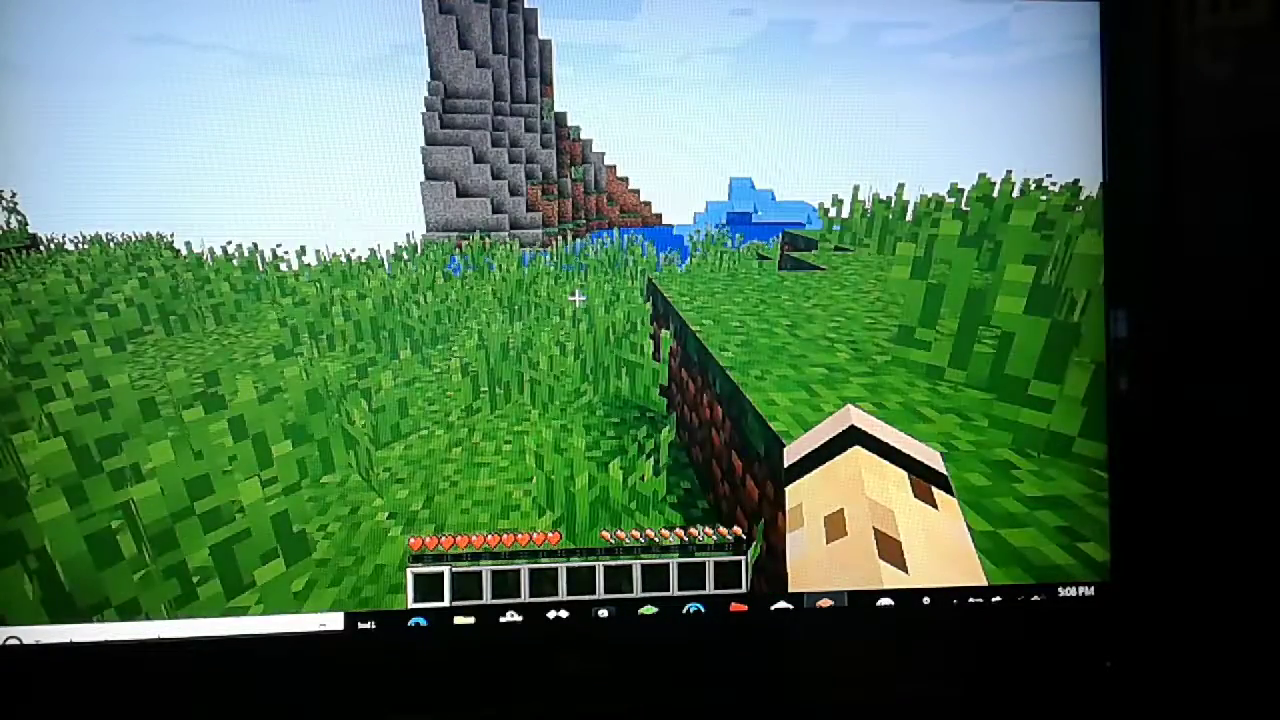
key("w")
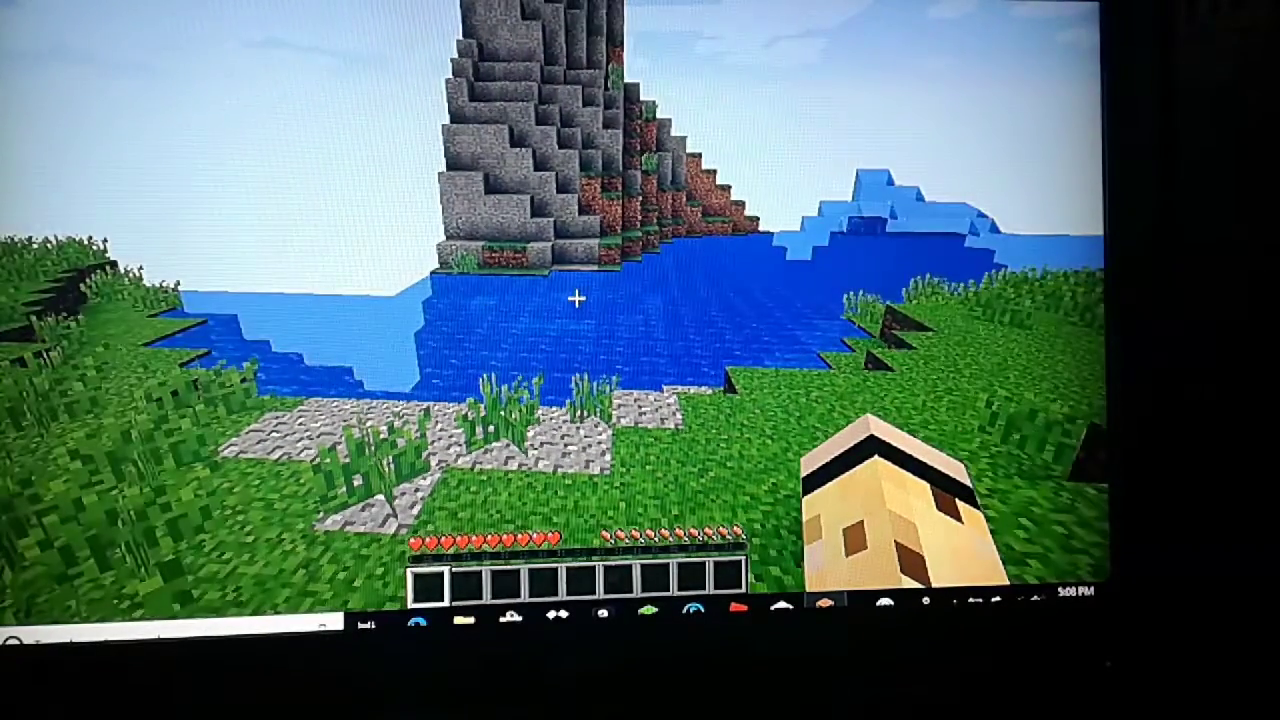
key("Escape")
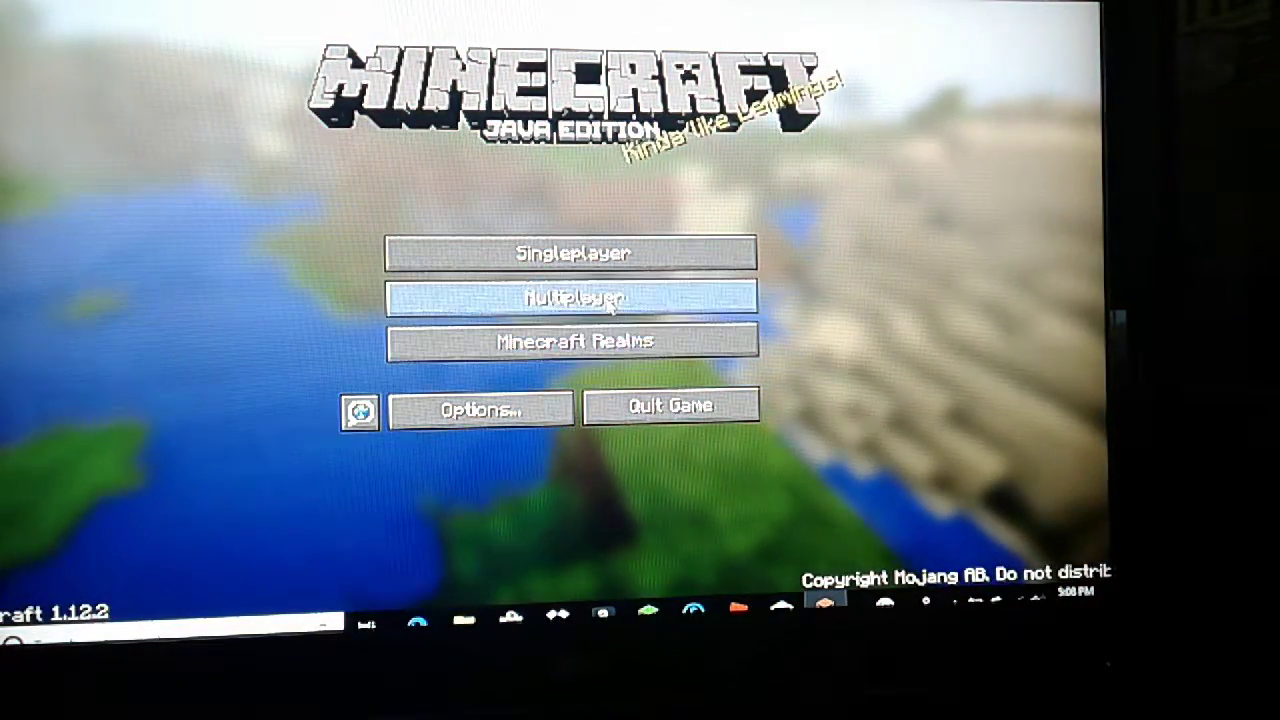
Open the Multiplayer server list and select NoobCraft to try joining it
left_click(575, 297)
left_click(490, 175)
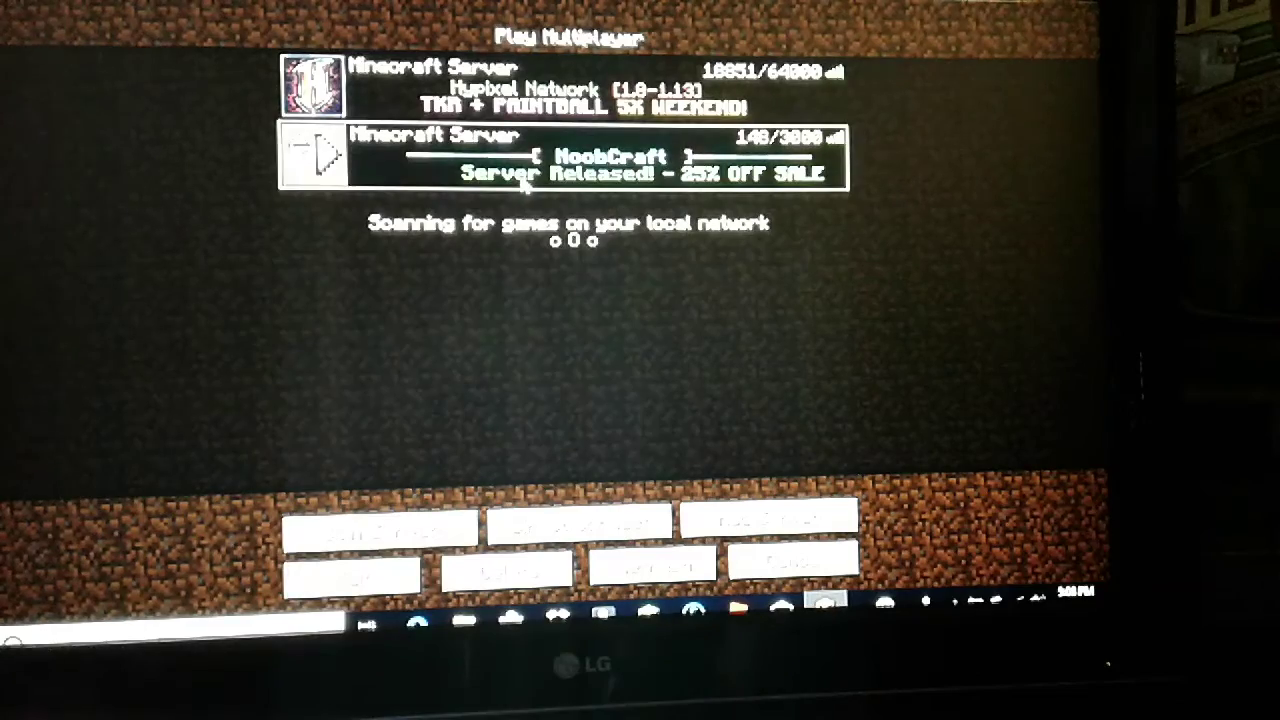
left_click(305, 152)
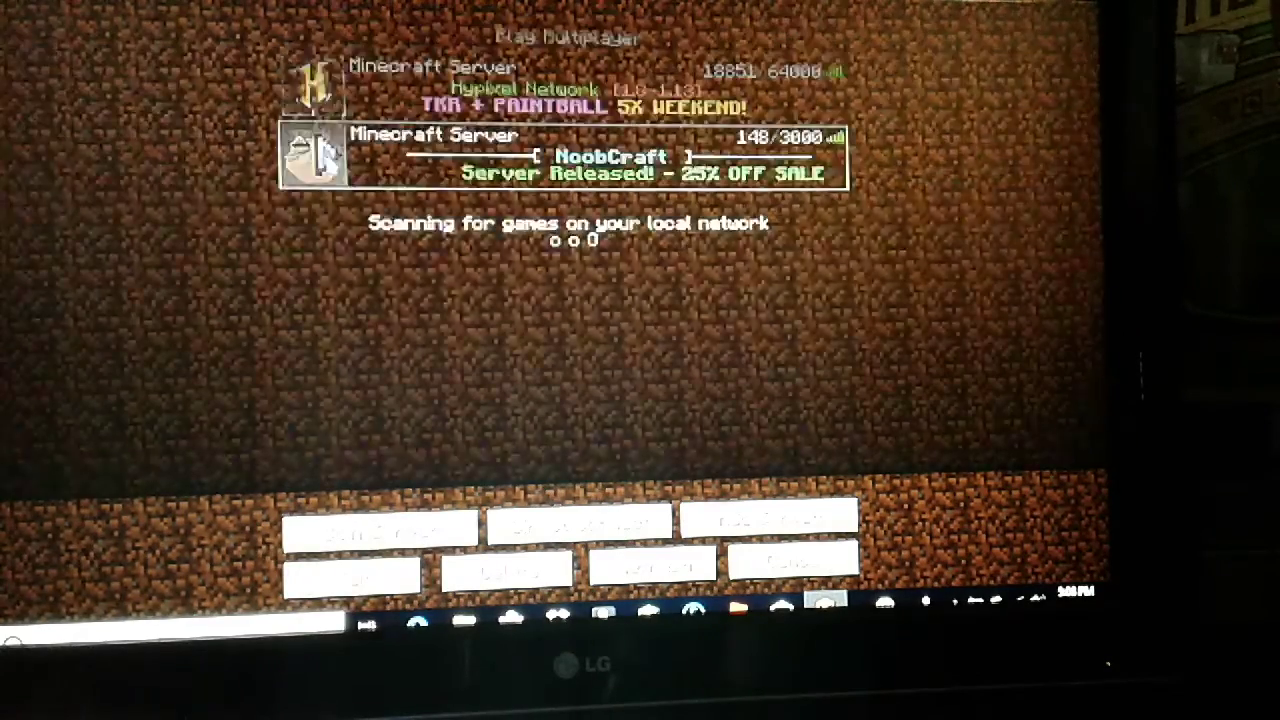